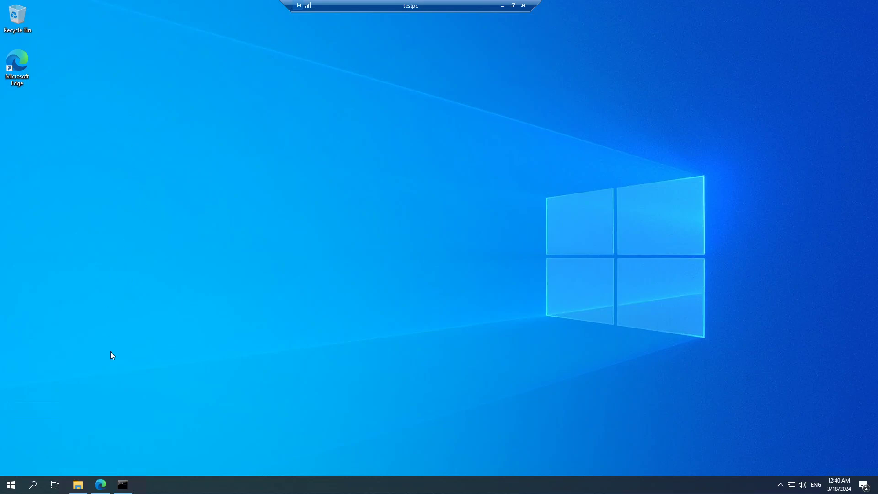
Step: Review the Security Compliance Toolkit page and pick LGPO.zip in the download chooser
{"action": "left_click", "coordinate": [101, 485]}
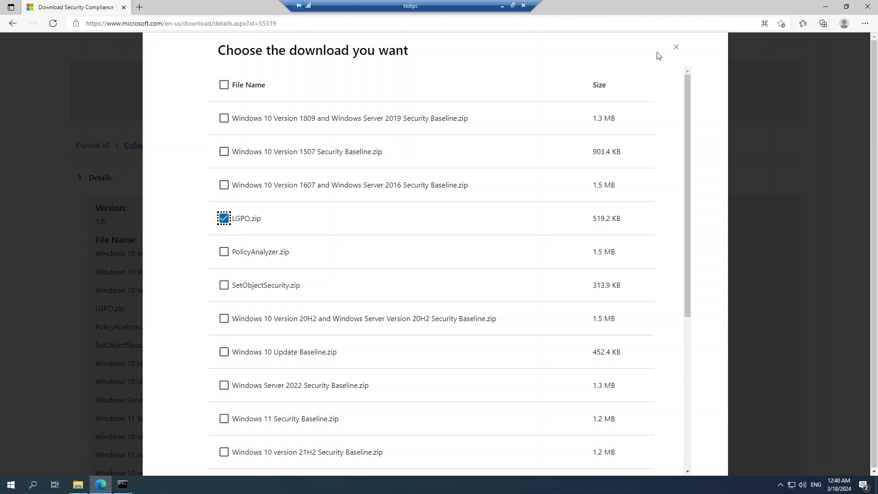
{"action": "left_click", "coordinate": [677, 48]}
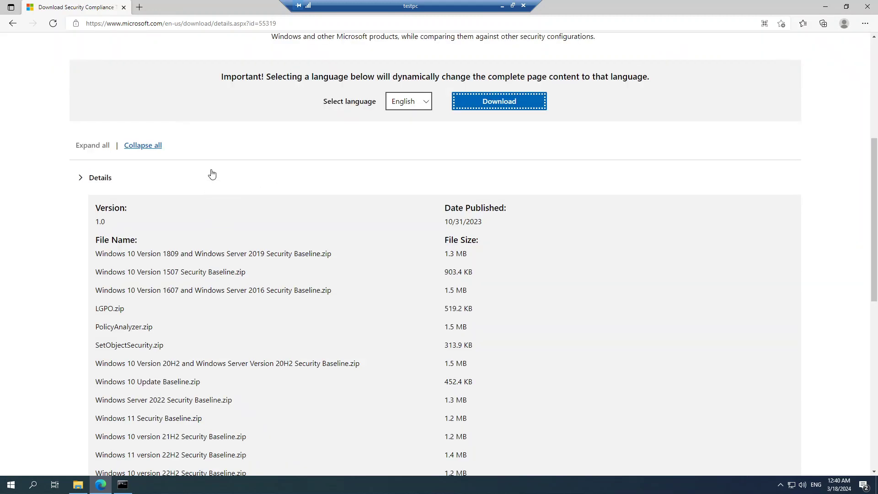
{"action": "scroll", "coordinate": [210, 172], "scroll_direction": "up", "scroll_amount": 4}
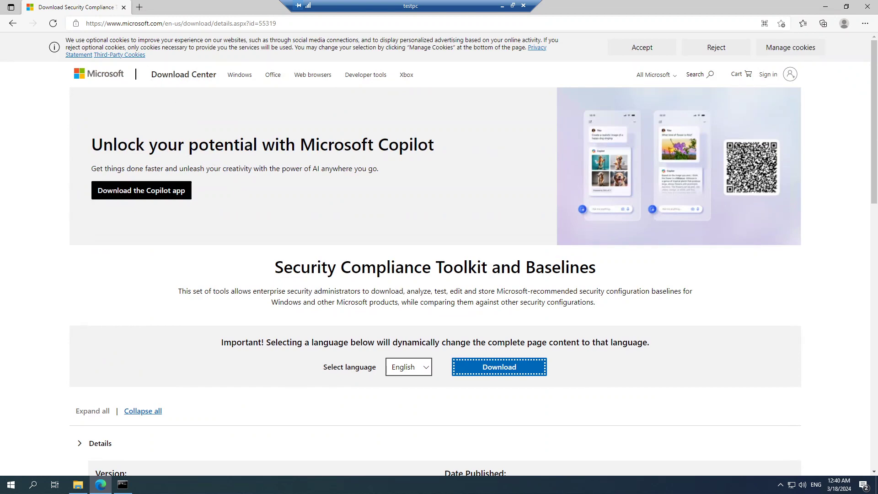
{"action": "left_click", "coordinate": [89, 24]}
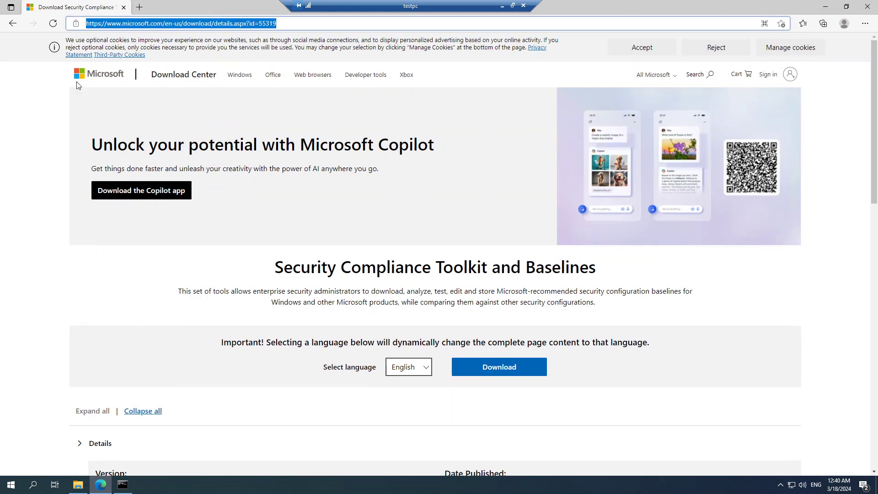
{"action": "scroll", "coordinate": [39, 146], "scroll_direction": "down", "scroll_amount": 2}
{"action": "scroll", "coordinate": [40, 146], "scroll_direction": "down", "scroll_amount": 3}
{"action": "scroll", "coordinate": [40, 145], "scroll_direction": "down", "scroll_amount": 2}
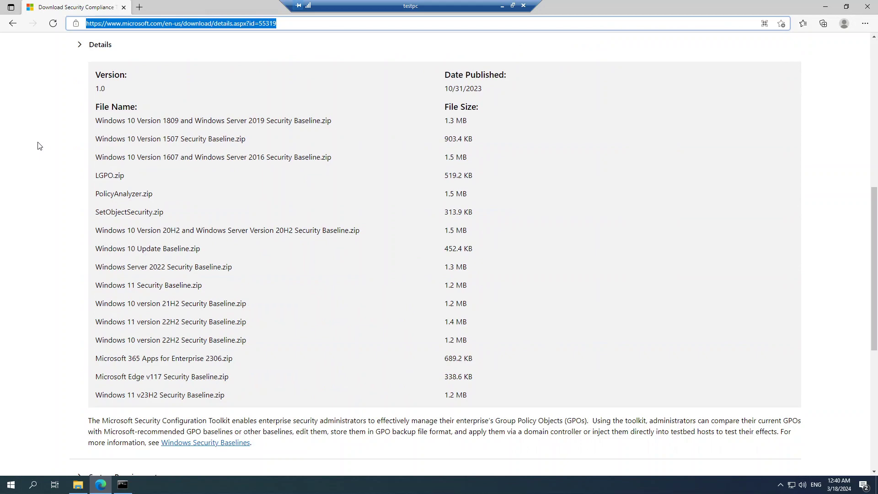
{"action": "scroll", "coordinate": [40, 146], "scroll_direction": "down", "scroll_amount": 2}
{"action": "scroll", "coordinate": [39, 145], "scroll_direction": "up", "scroll_amount": 3}
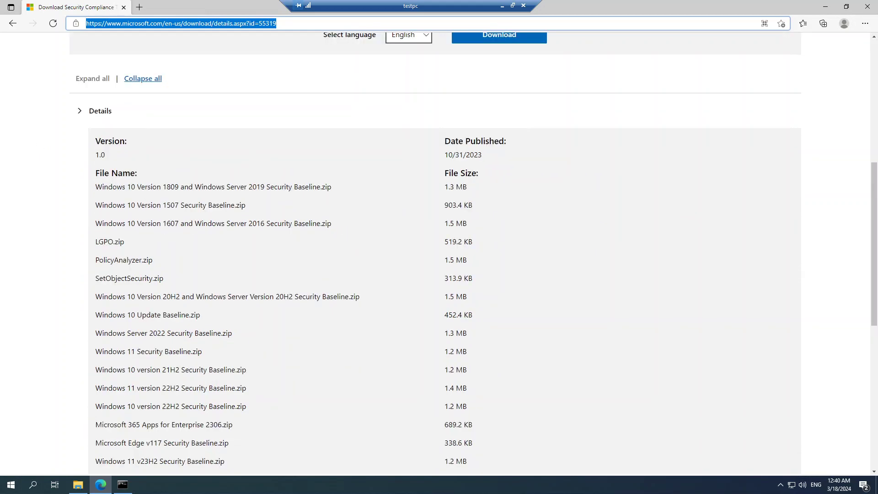
{"action": "left_click_drag", "start_coordinate": [95, 245], "coordinate": [116, 245]}
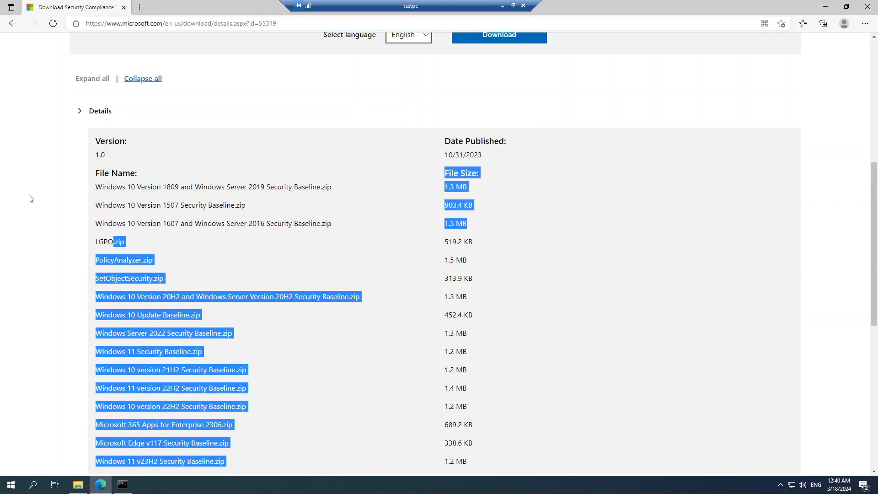
{"action": "scroll", "coordinate": [34, 184], "scroll_direction": "up", "scroll_amount": 2}
{"action": "left_click", "coordinate": [508, 167]}
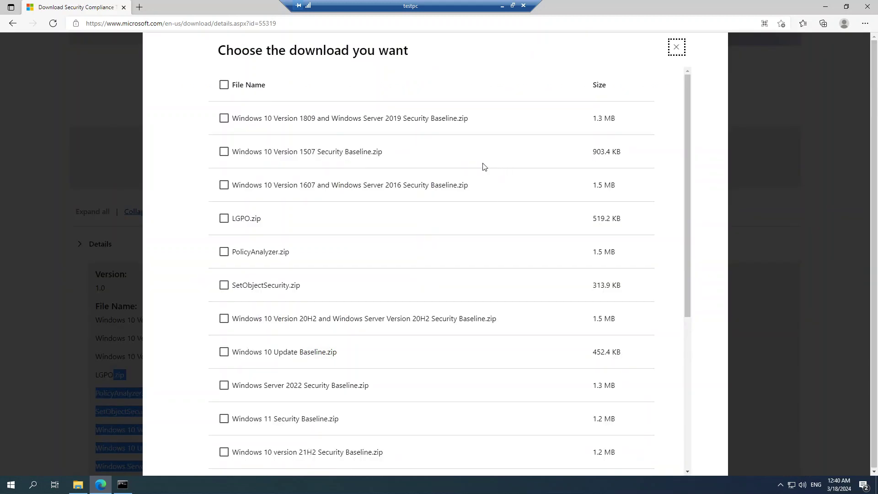
{"action": "left_click", "coordinate": [225, 220]}
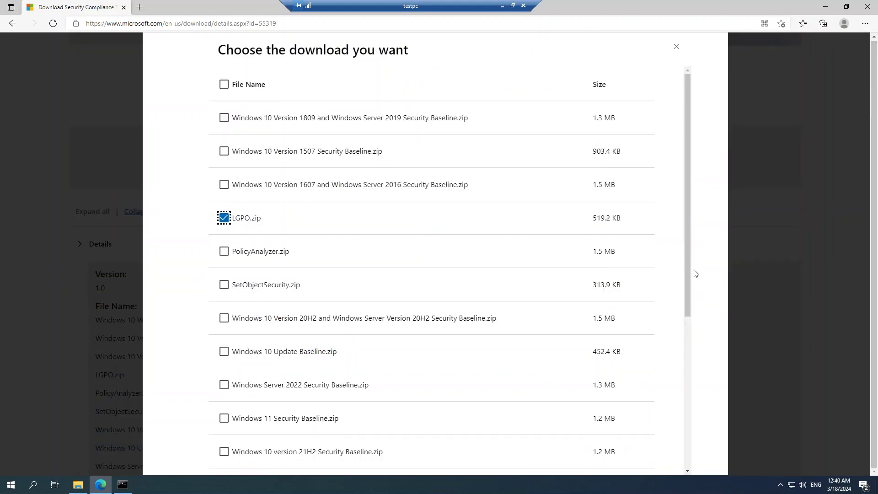
{"action": "scroll", "coordinate": [638, 301], "scroll_direction": "down", "scroll_amount": 1}
{"action": "scroll", "coordinate": [638, 302], "scroll_direction": "down", "scroll_amount": 3}
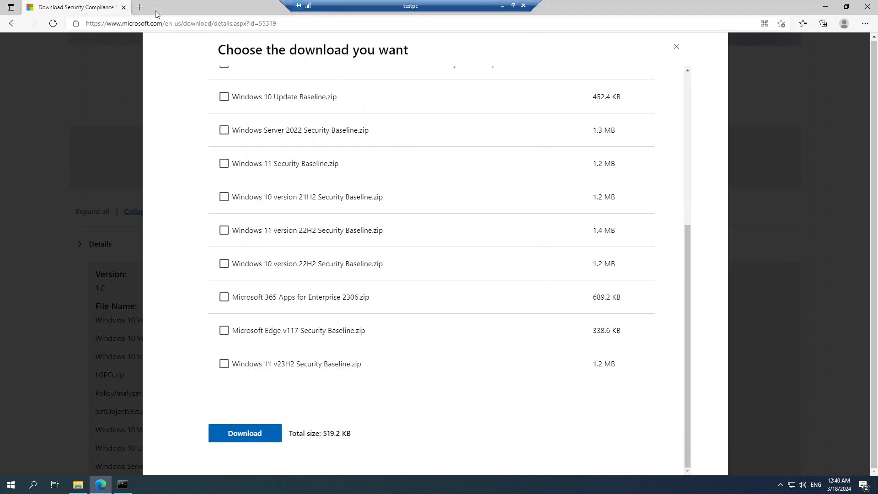
Step: Create a new folder named exp in F:\LGPO beside the LGPO application
{"action": "left_click", "coordinate": [824, 7]}
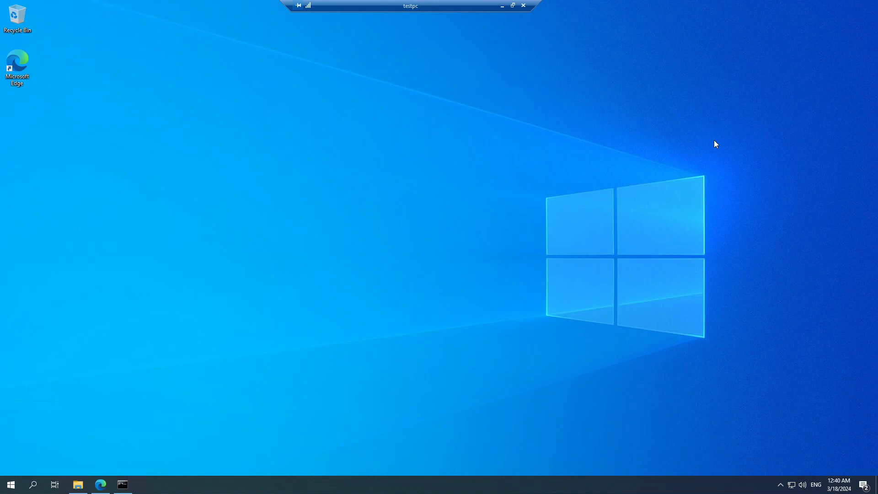
{"action": "left_click", "coordinate": [77, 487]}
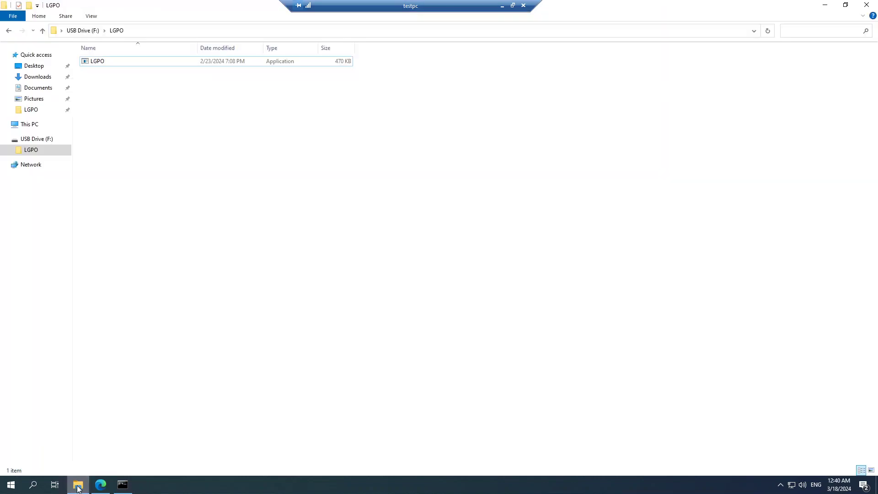
{"action": "left_click", "coordinate": [97, 63]}
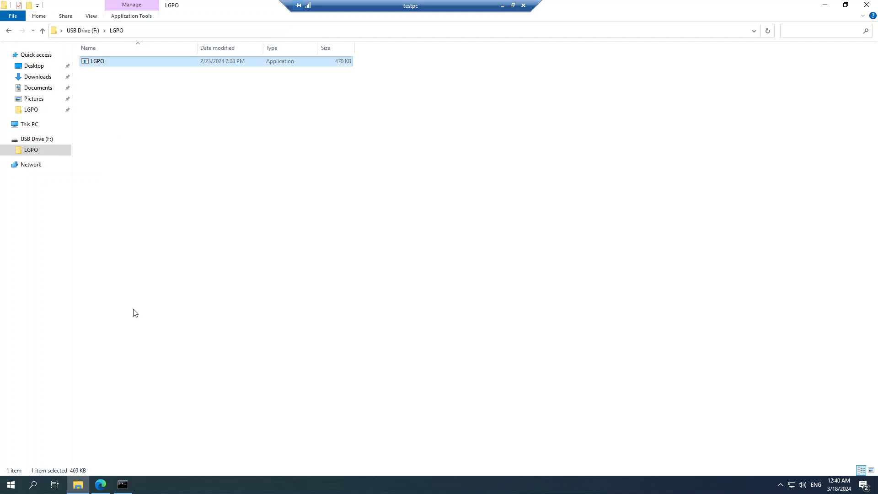
{"action": "right_click", "coordinate": [137, 152]}
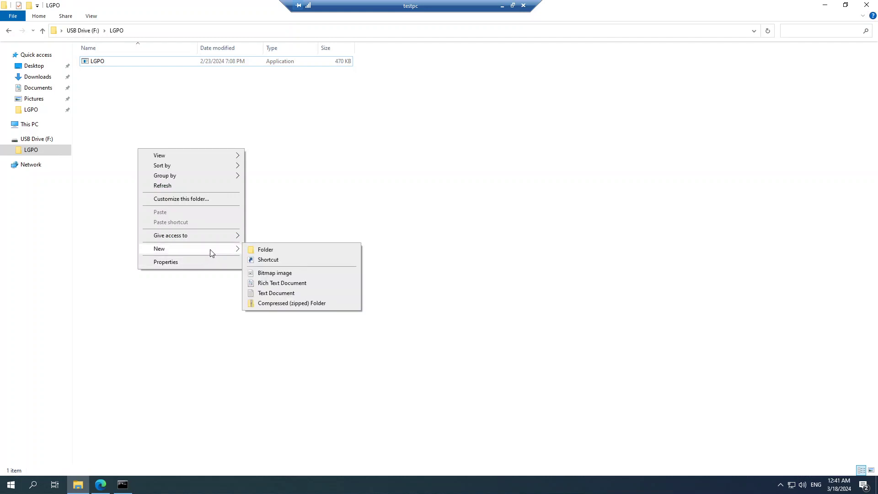
{"action": "mouse_move", "coordinate": [178, 248]}
{"action": "left_click", "coordinate": [264, 251]}
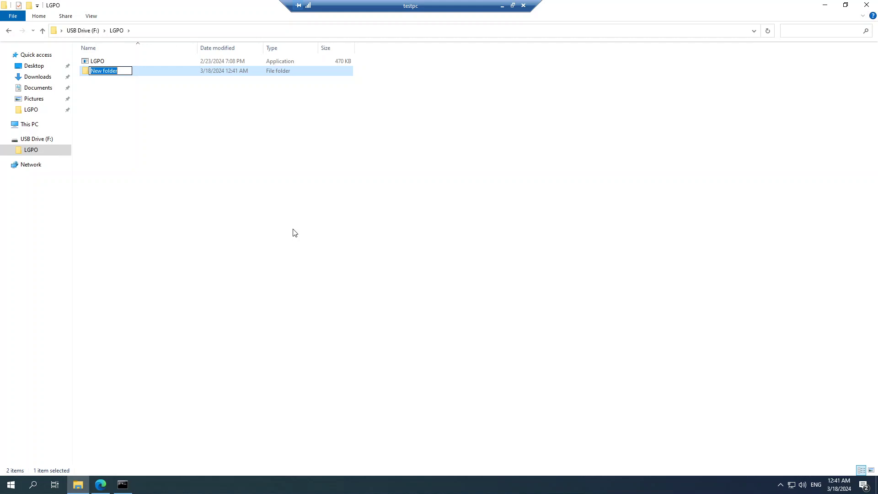
{"action": "type", "text": "exp"}
{"action": "key", "text": "Return"}
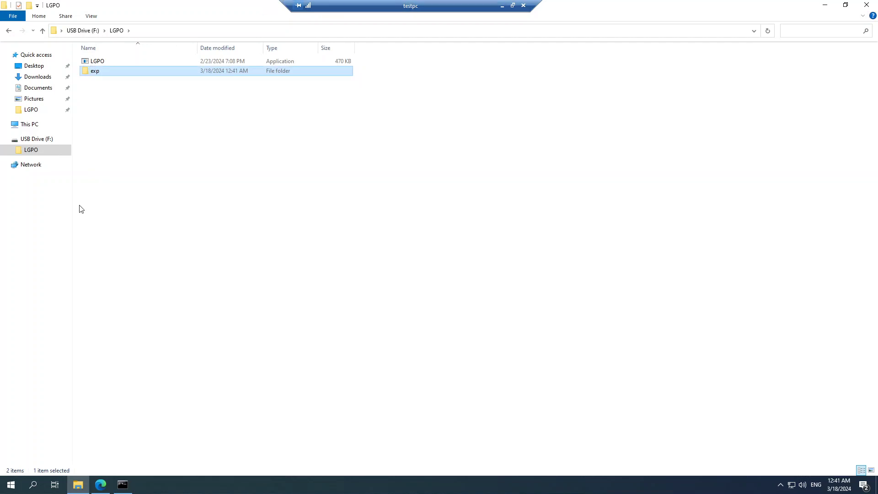
Step: Run lgpo.exe /b F:\lgpo\exp to back up local policy to the exp folder
{"action": "mouse_move", "coordinate": [36, 275]}
{"action": "left_click", "coordinate": [123, 486]}
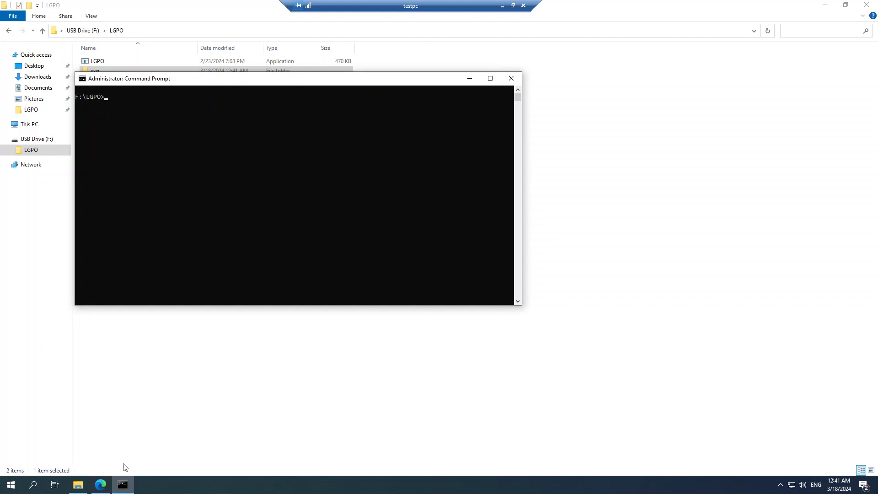
{"action": "type", "text": "lgpo"}
{"action": "type", "text": ".exe"}
{"action": "left_click_drag", "start_coordinate": [267, 80], "coordinate": [287, 152]}
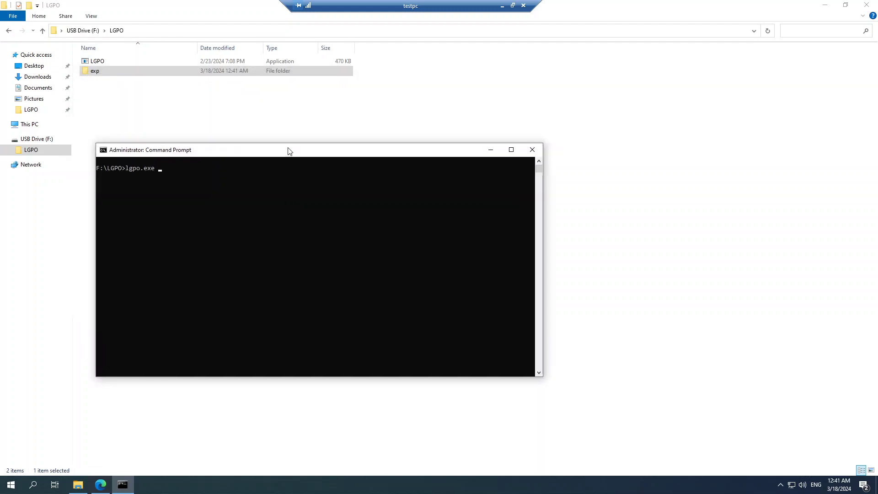
{"action": "type", "text": "/b"}
{"action": "type", "text": " F:"}
{"action": "type", "text": "\\lg"}
{"action": "type", "text": "po\\"}
{"action": "type", "text": "exp"}
{"action": "key", "text": "Return"}
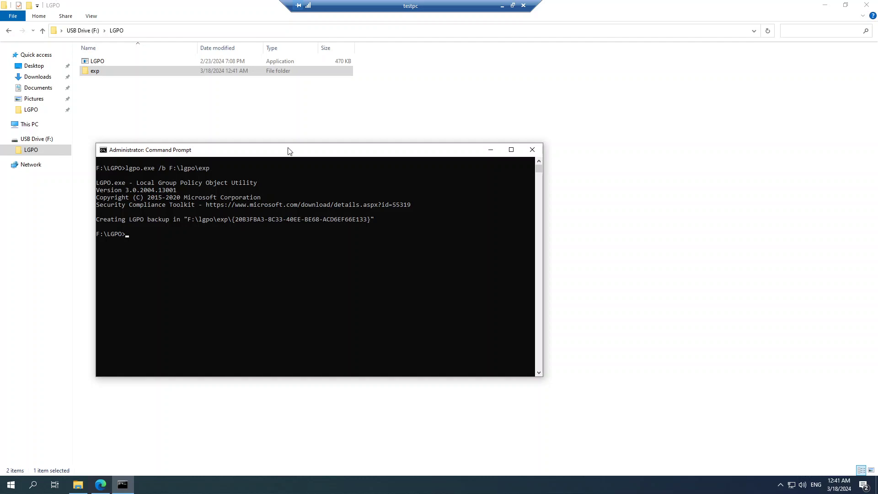
Step: Run lgpo.exe /? to display LGPO's usage help
{"action": "key", "text": "Up"}
{"action": "key", "text": "BackSpace"}
{"action": "key", "text": "BackSpace"}
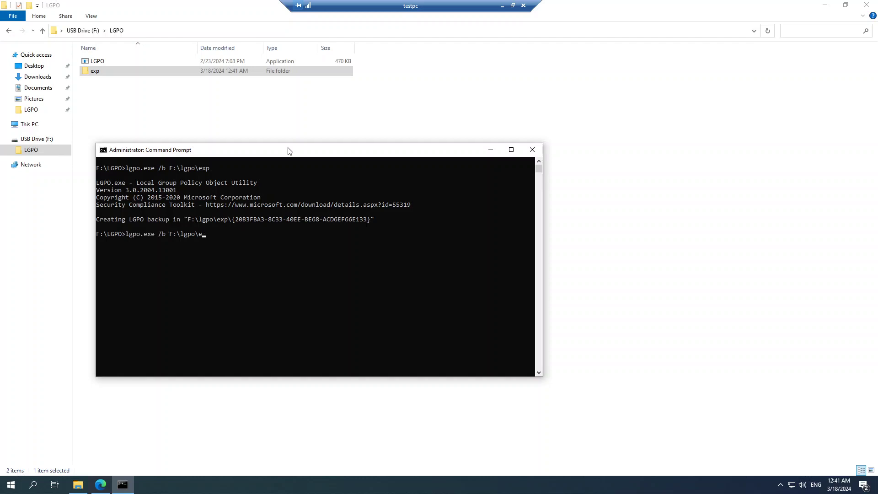
{"action": "key", "text": "BackSpace"}
{"action": "key", "text": "BackSpace"}
{"action": "key", "text": "BackSpace"}
{"action": "key", "text": "BackSpace"}
{"action": "key", "text": "BackSpace"}
{"action": "key", "text": "BackSpace"}
{"action": "key", "text": "BackSpace"}
{"action": "key", "text": "BackSpace"}
{"action": "key", "text": "BackSpace"}
{"action": "key", "text": "BackSpace"}
{"action": "key", "text": "BackSpace"}
{"action": "type", "text": "?"}
{"action": "key", "text": "Return"}
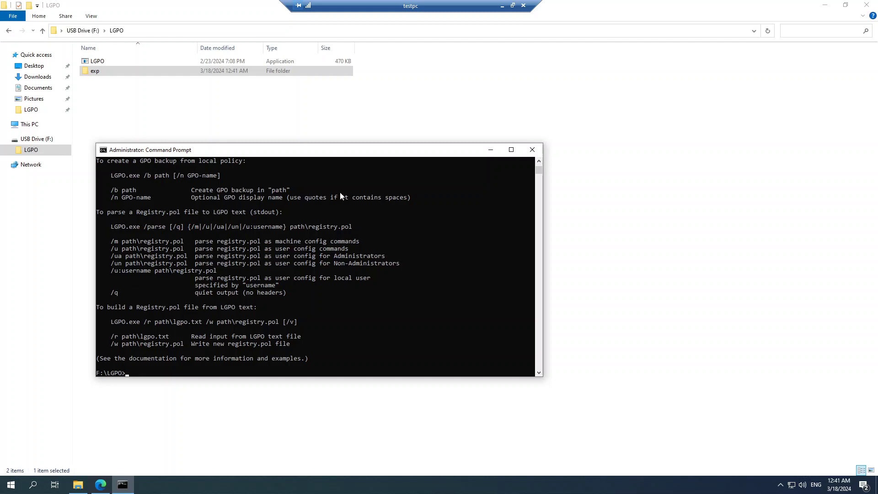
Step: Check that exp holds a GUID-named backup folder, then return to the LGPO folder
{"action": "left_click", "coordinate": [491, 153]}
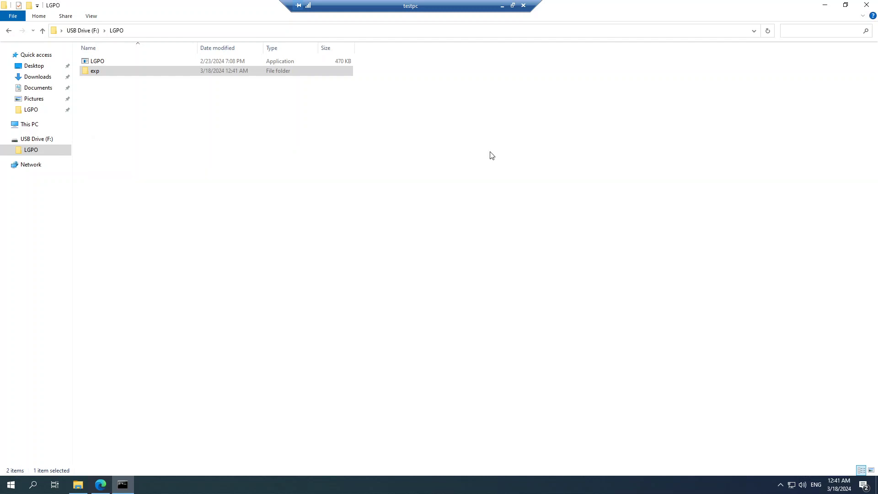
{"action": "double_click", "coordinate": [97, 72]}
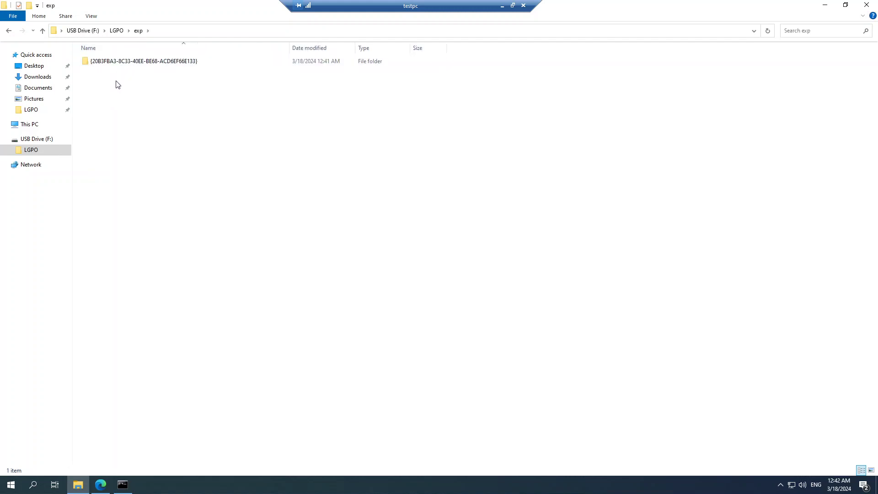
{"action": "left_click", "coordinate": [116, 31]}
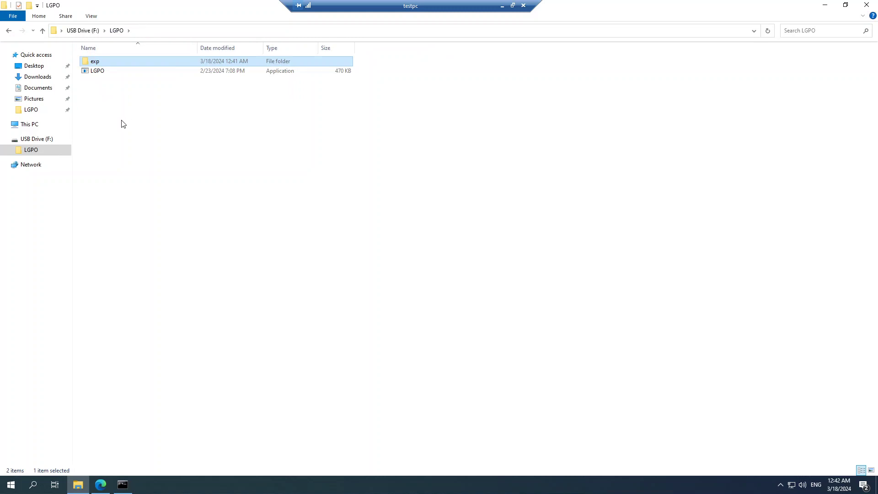
Step: Launch gpedit.msc from Start search and widen its tree pane
{"action": "left_click", "coordinate": [8, 490]}
{"action": "type", "text": "gp"}
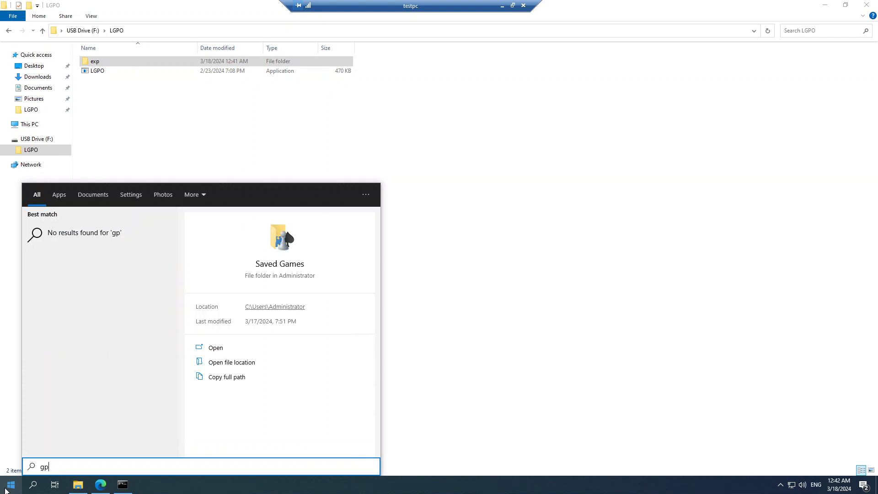
{"action": "type", "text": "edit"}
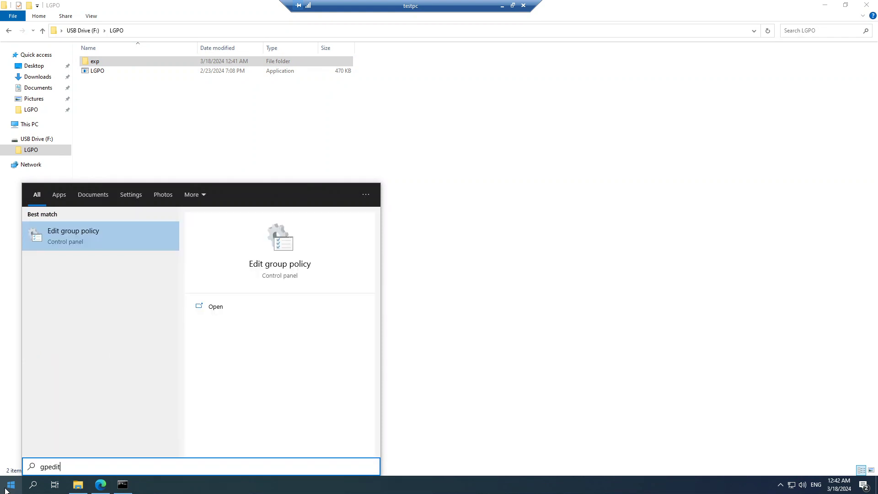
{"action": "type", "text": ".msc"}
{"action": "key", "text": "Return"}
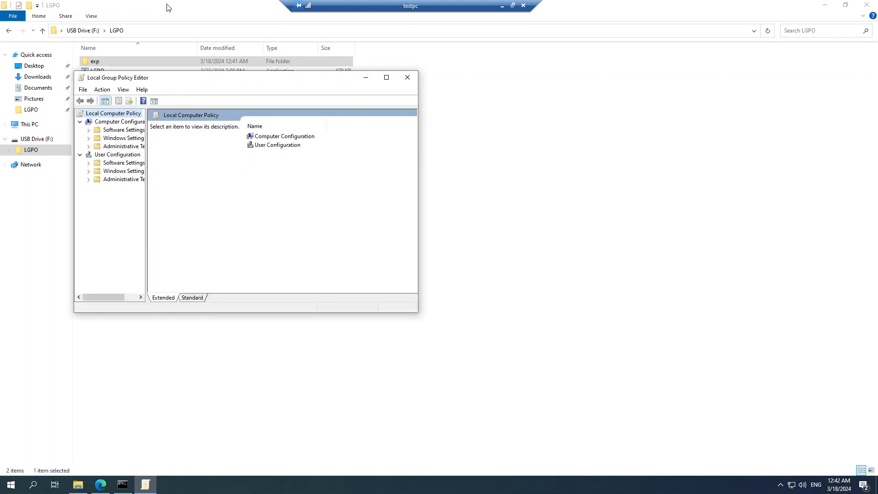
{"action": "left_click_drag", "start_coordinate": [148, 141], "coordinate": [216, 139]}
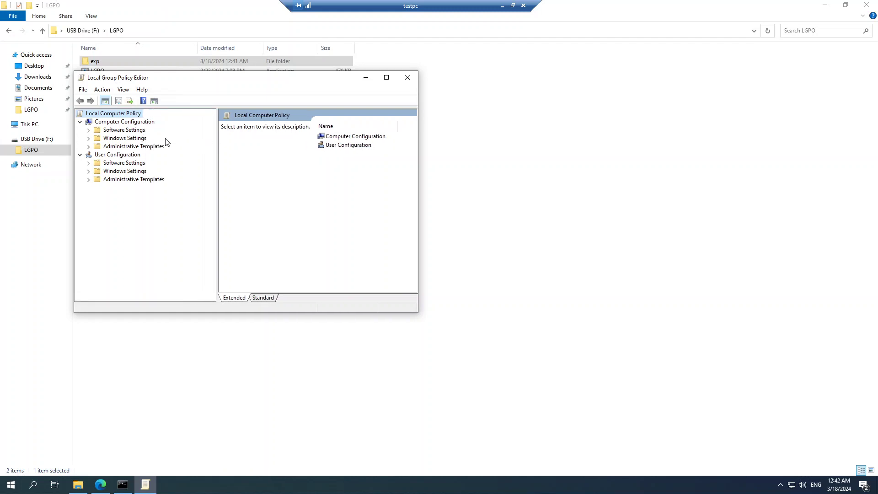
Step: Navigate to Security Settings > Account Policies > Password Policy showing maximum age 42 days
{"action": "left_click", "coordinate": [117, 138]}
{"action": "left_click", "coordinate": [89, 139]}
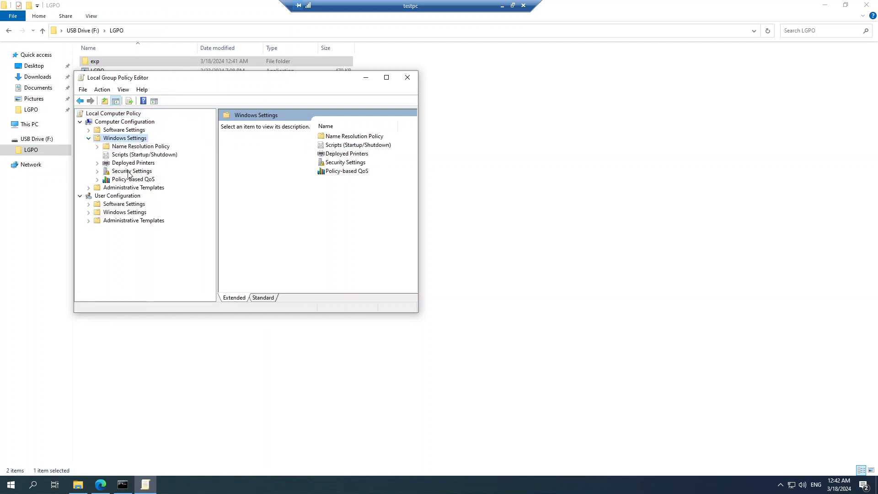
{"action": "left_click", "coordinate": [113, 173]}
{"action": "left_click", "coordinate": [98, 172]}
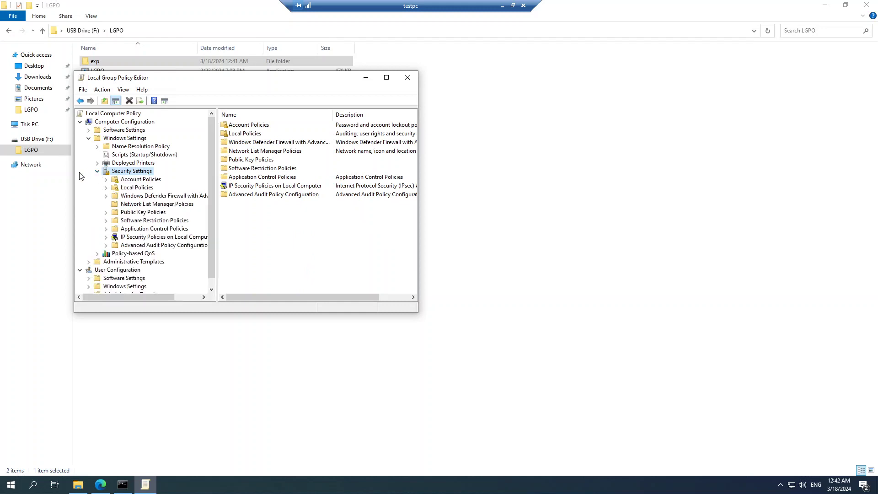
{"action": "left_click", "coordinate": [107, 179]}
{"action": "left_click", "coordinate": [140, 189]}
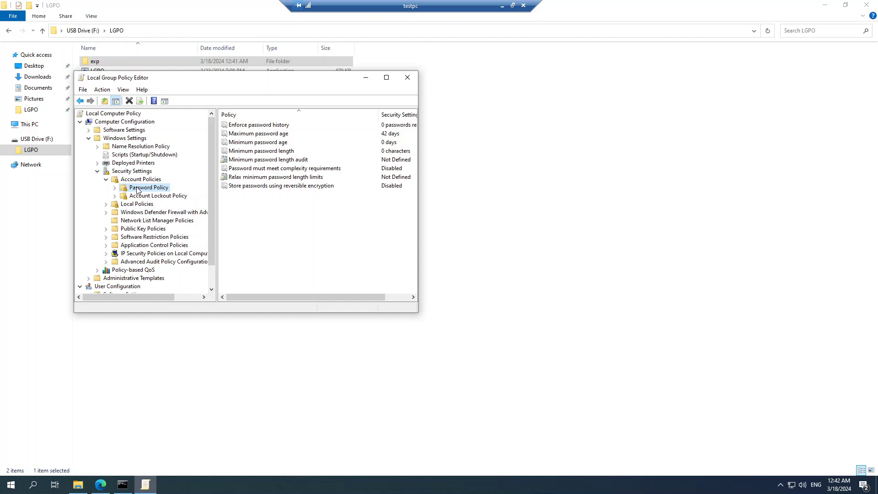
{"action": "left_click_drag", "start_coordinate": [417, 140], "coordinate": [493, 140]}
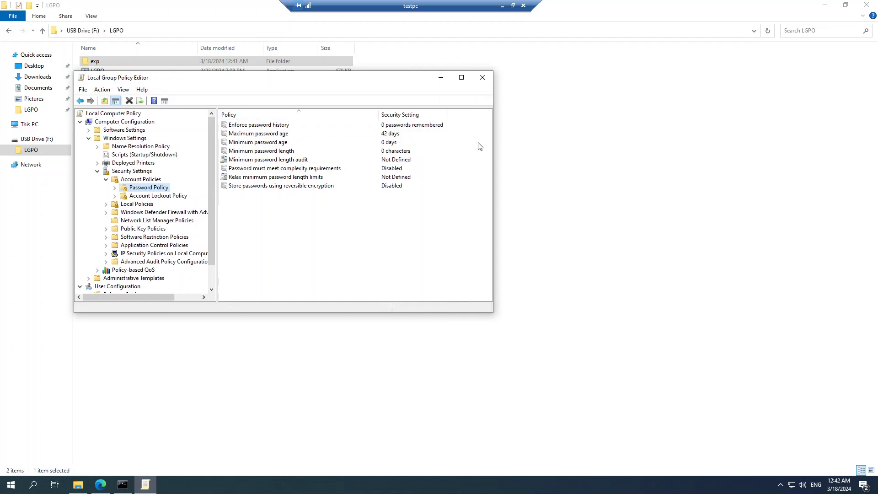
Step: Set Maximum password age to 90 days
{"action": "left_click", "coordinate": [265, 136]}
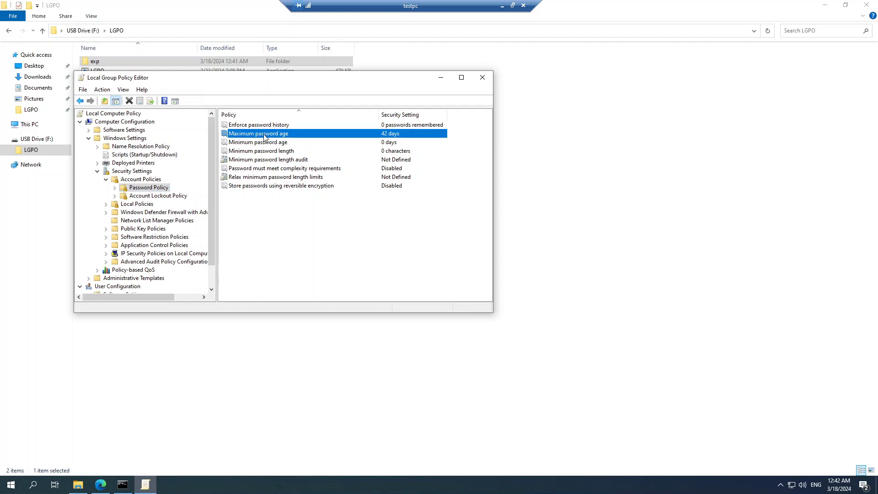
{"action": "double_click", "coordinate": [264, 135]}
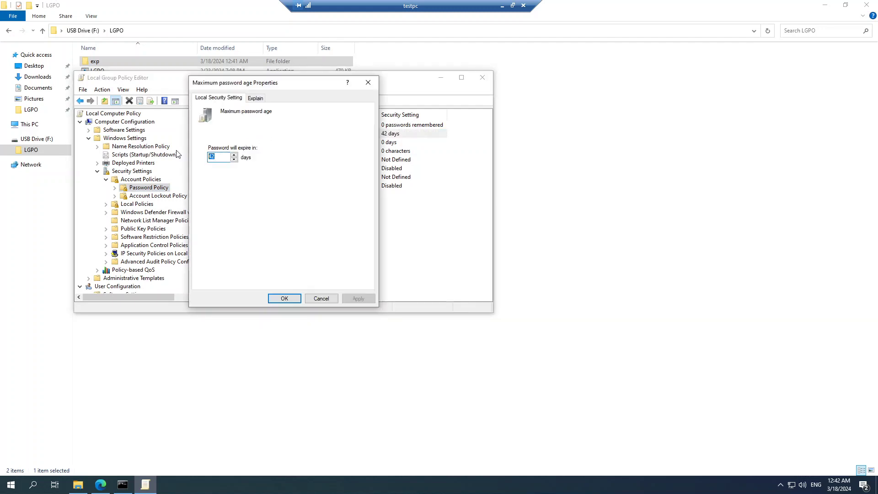
{"action": "type", "text": "90"}
{"action": "key", "text": "Return"}
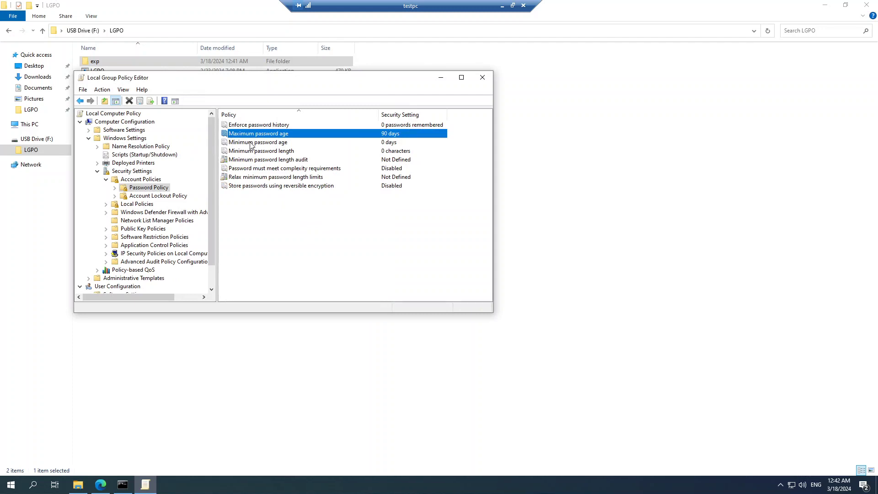
Step: Set Minimum password age to 20 days and apply it
{"action": "left_click", "coordinate": [251, 144]}
{"action": "double_click", "coordinate": [251, 144]}
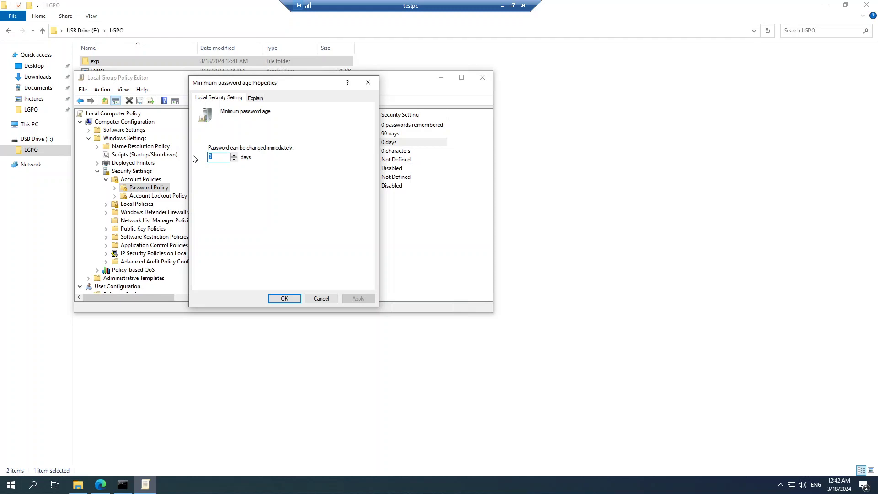
{"action": "type", "text": "20"}
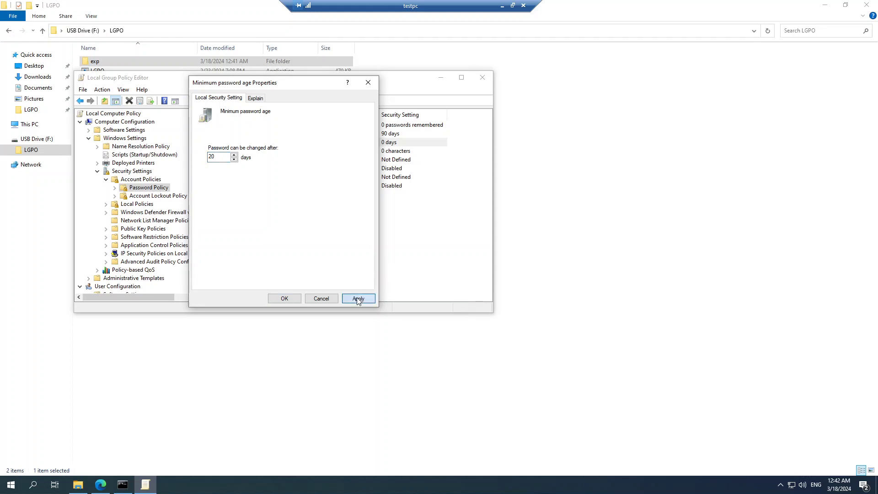
{"action": "left_click", "coordinate": [358, 299]}
{"action": "left_click", "coordinate": [284, 299]}
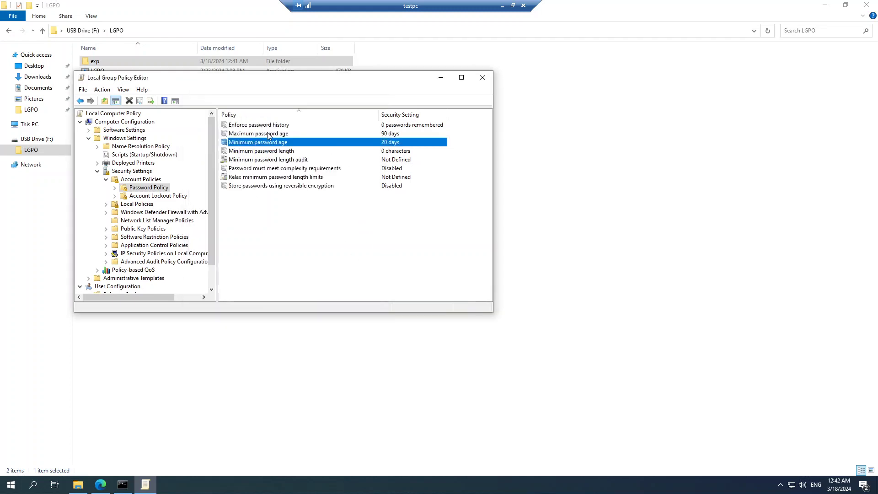
{"action": "left_click", "coordinate": [239, 135]}
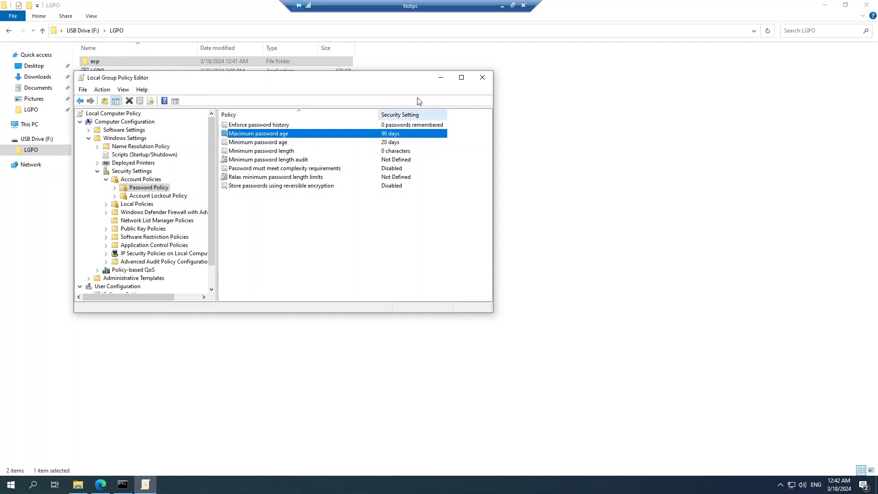
Step: Run lgpo.exe /g F:\lgpo\exp to import the policy backup
{"action": "left_click", "coordinate": [441, 80]}
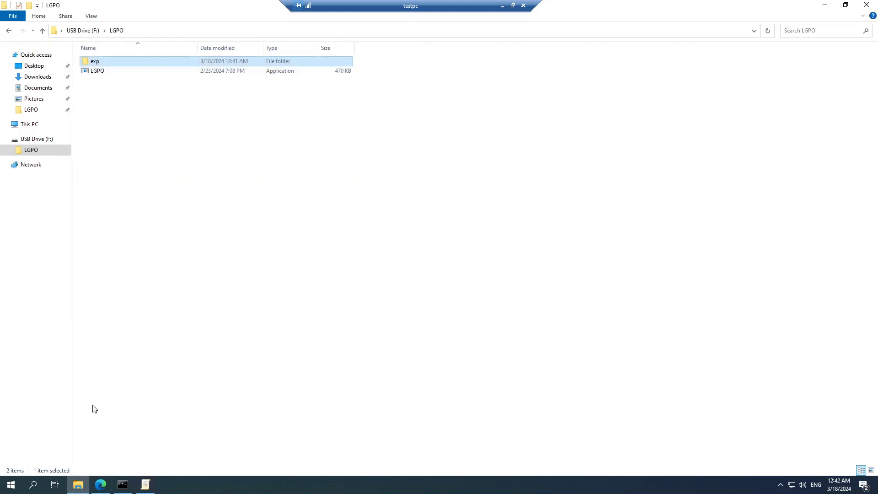
{"action": "left_click", "coordinate": [122, 485]}
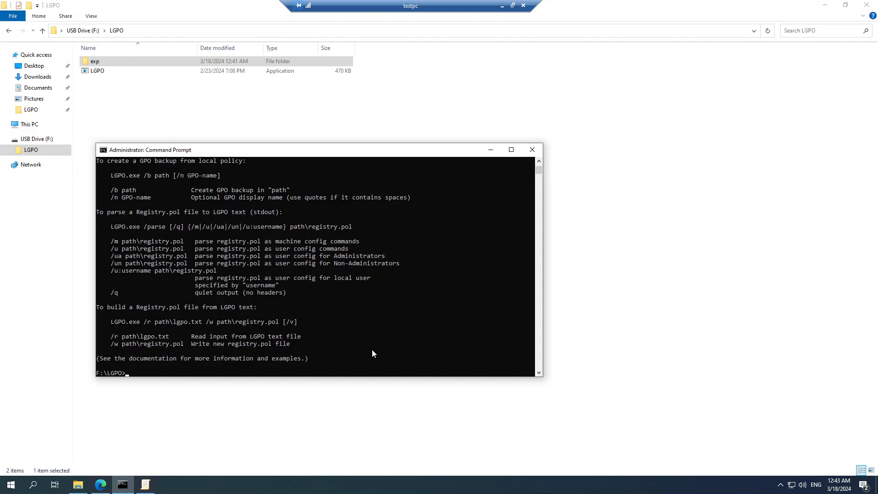
{"action": "type", "text": "lgpo.exe /?"}
{"action": "key", "text": "BackSpace"}
{"action": "type", "text": "b F:\\lgpo\\exp"}
{"action": "key", "text": "Delete"}
{"action": "type", "text": "g"}
{"action": "key", "text": "Return"}
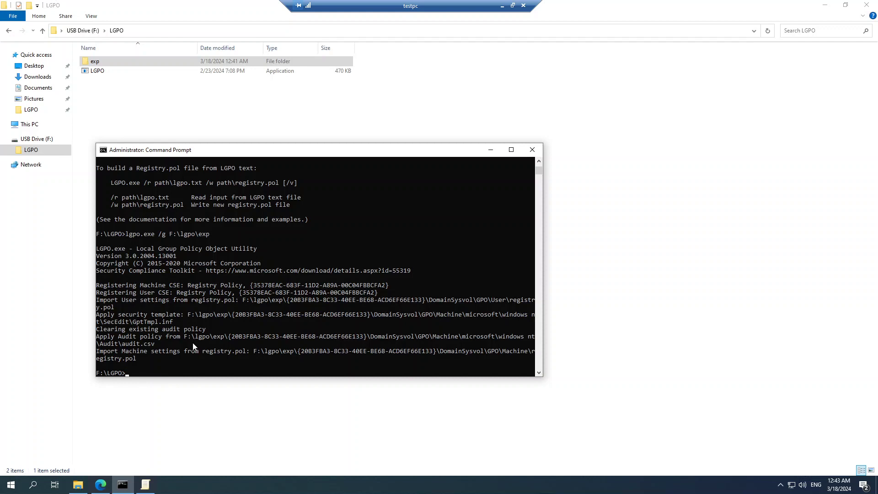
Step: Bring back the policy editor still showing 90 and 20 days, then close it
{"action": "left_click", "coordinate": [493, 152]}
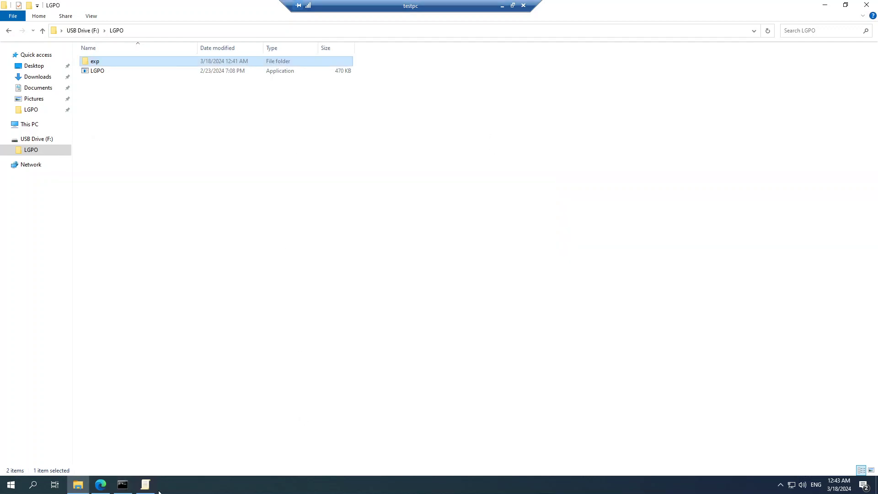
{"action": "left_click", "coordinate": [144, 485]}
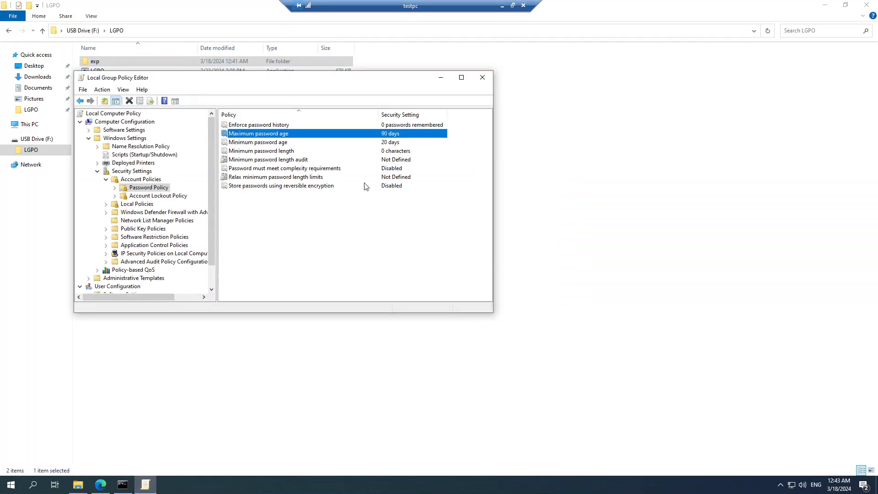
{"action": "left_click", "coordinate": [149, 195]}
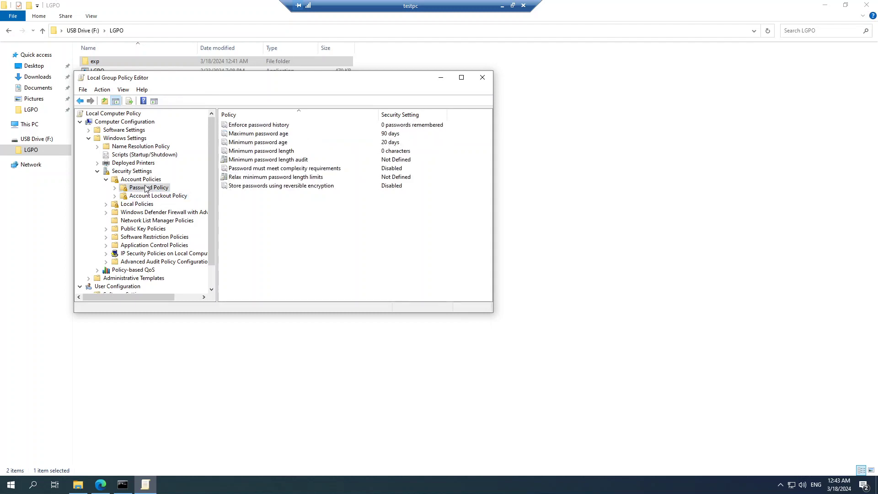
{"action": "left_click", "coordinate": [484, 78]}
Step: Reopen gpedit.msc at Password Policy, verifying maximum age back at 42 days and minimum 0
{"action": "left_click", "coordinate": [9, 485]}
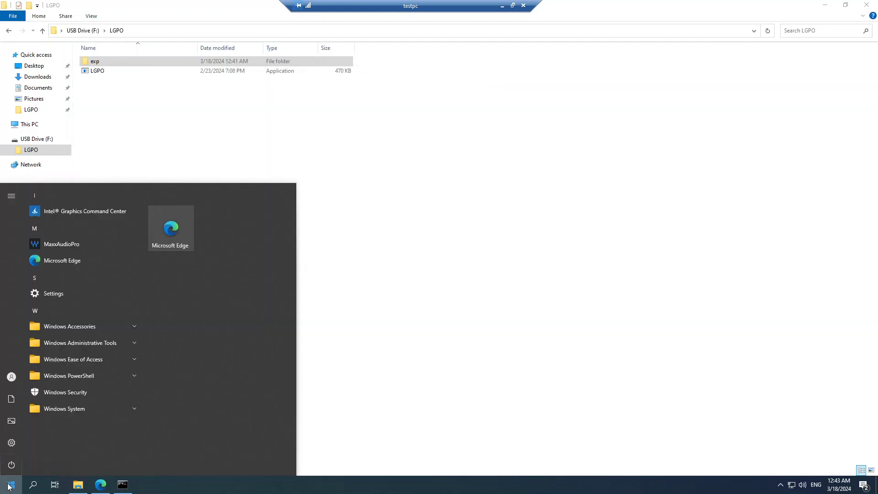
{"action": "type", "text": "gpedit"}
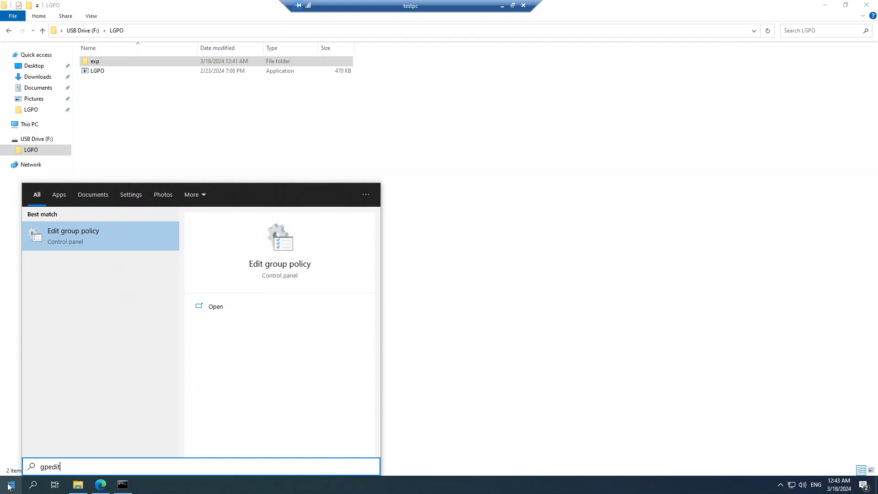
{"action": "type", "text": ".msc"}
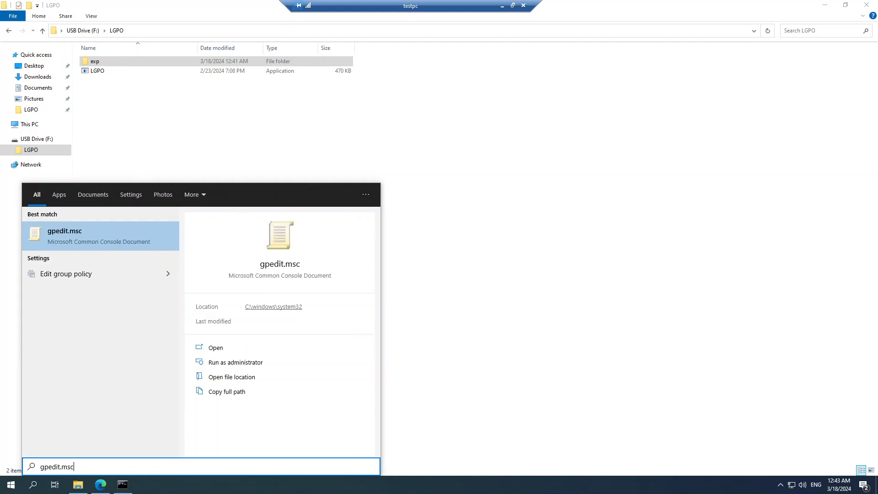
{"action": "left_click", "coordinate": [64, 234]}
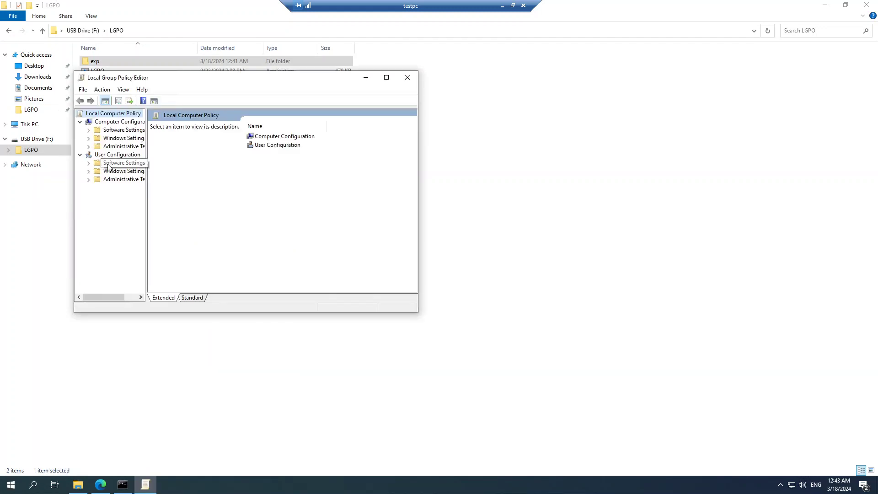
{"action": "left_click_drag", "start_coordinate": [147, 154], "coordinate": [176, 155]}
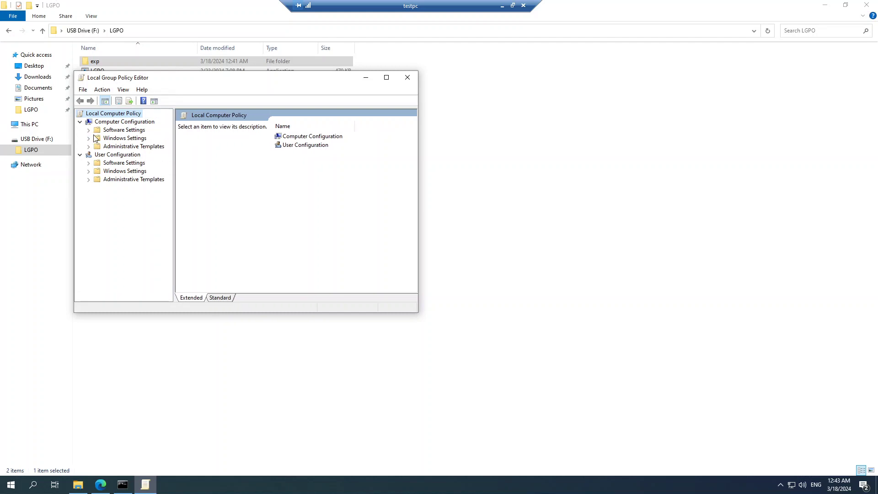
{"action": "left_click", "coordinate": [88, 138]}
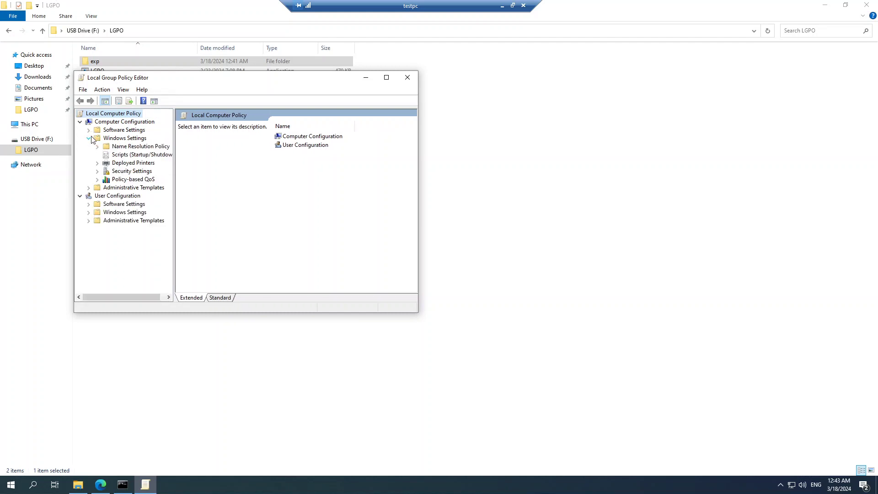
{"action": "left_click", "coordinate": [120, 171]}
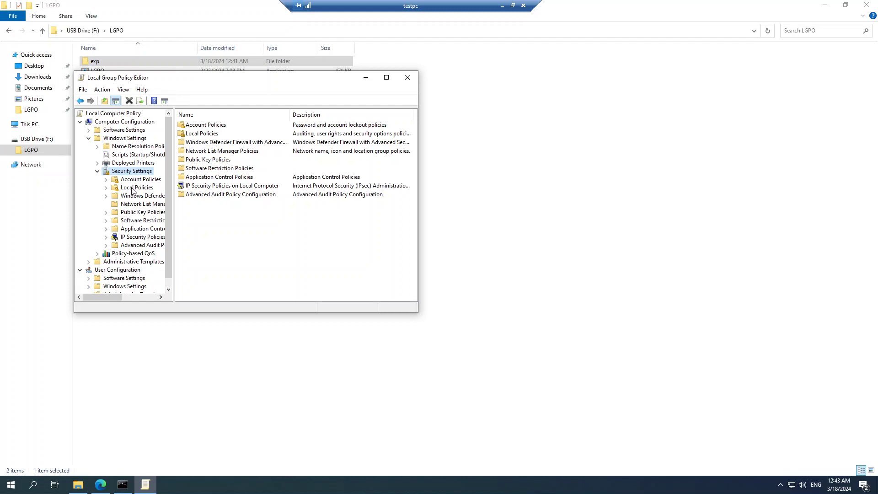
{"action": "left_click", "coordinate": [132, 180]}
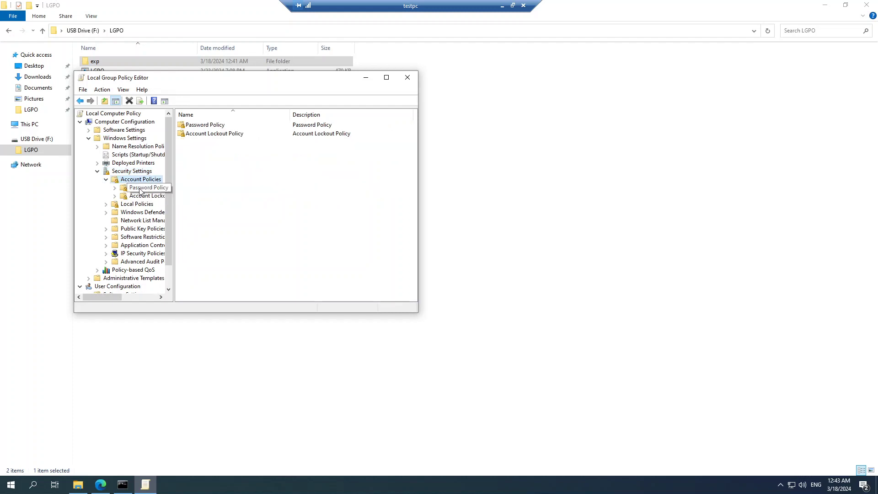
{"action": "left_click", "coordinate": [141, 188]}
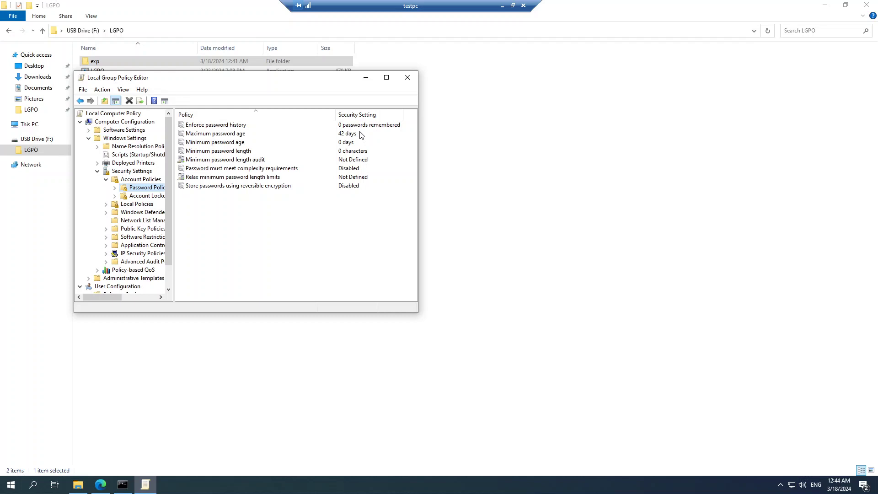